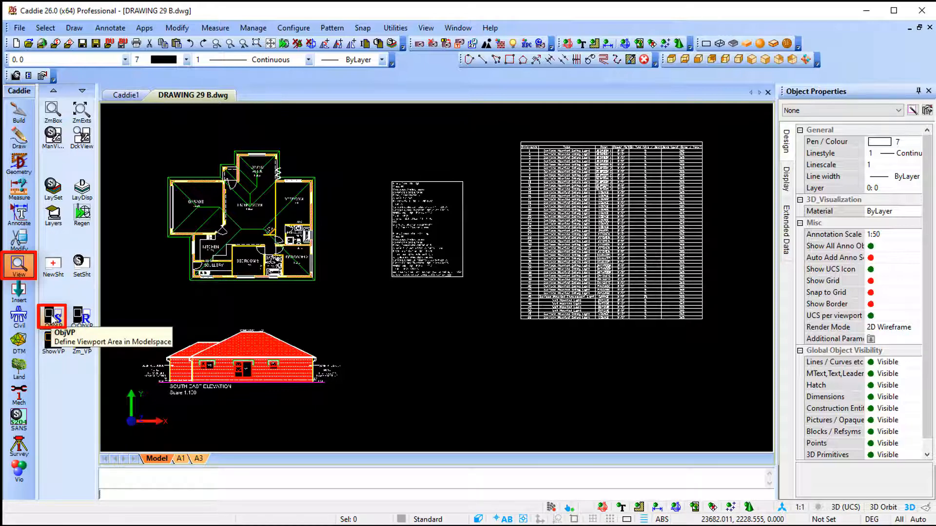
# Step: Define a rectangular viewport area around the floor plan in model space
pyautogui.click(51, 317)
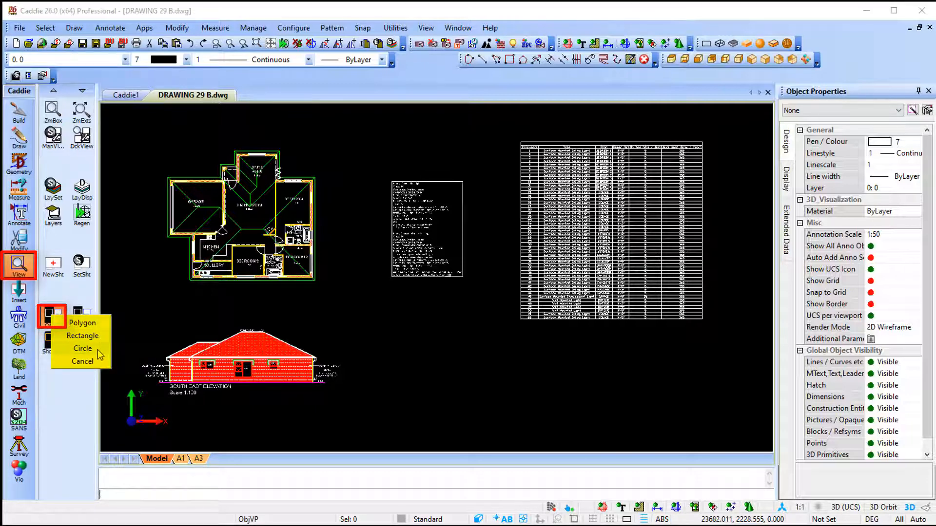
pyautogui.click(82, 336)
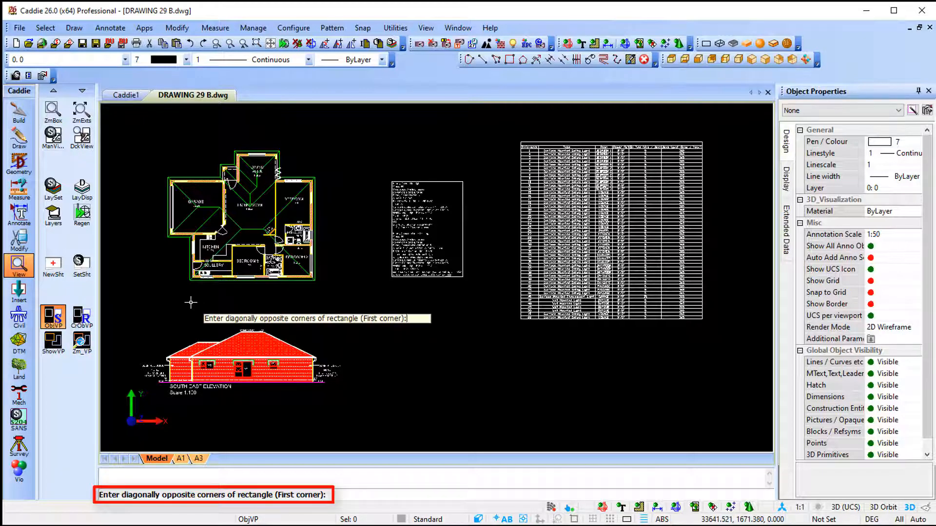
pyautogui.click(139, 128)
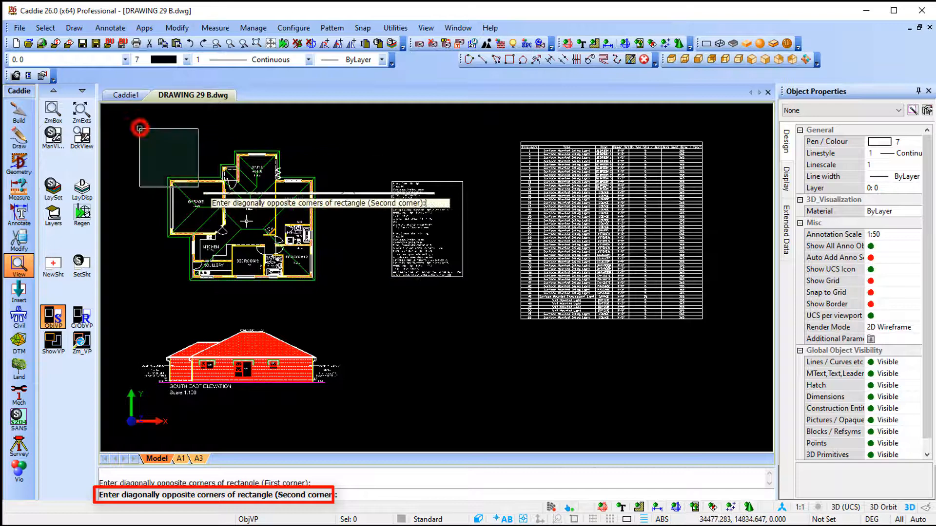
pyautogui.click(358, 316)
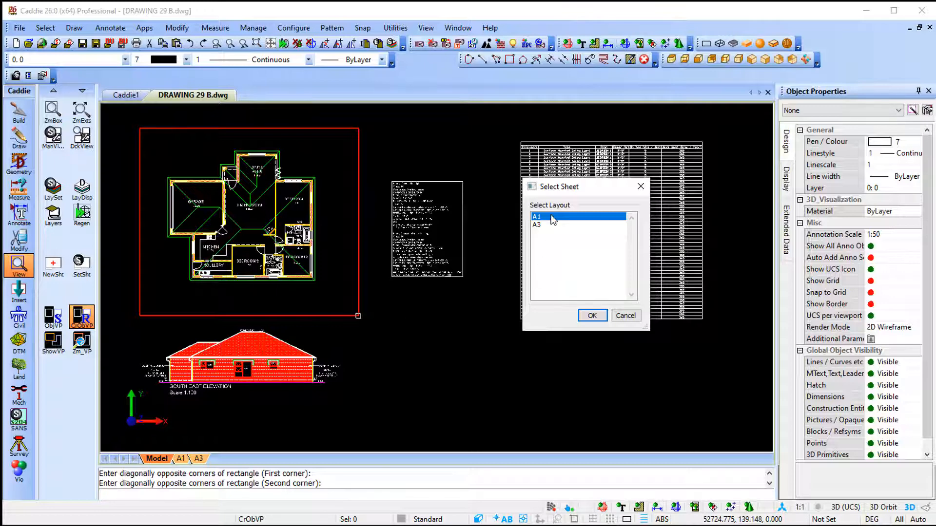
# Step: Place the floor plan viewport on sheet A1 at scale 1:100, in the upper-left part of the sheet
pyautogui.click(592, 316)
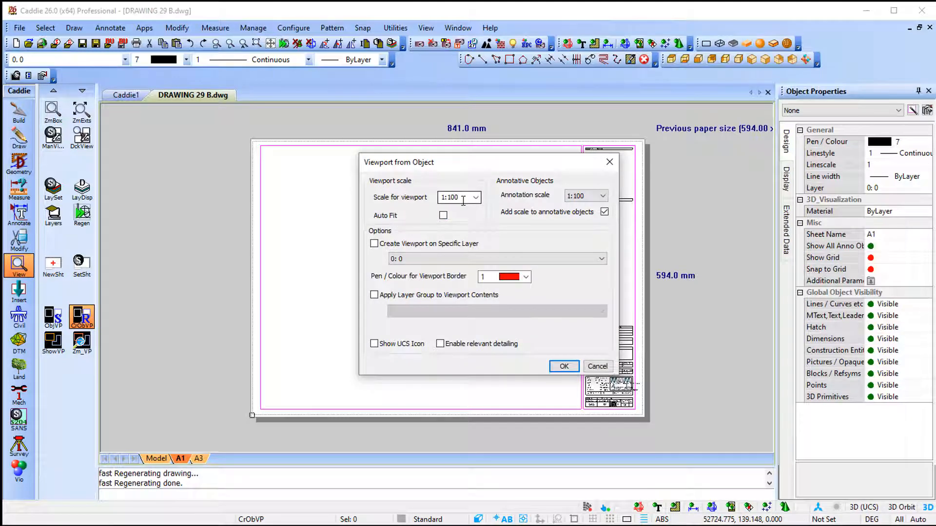
pyautogui.click(564, 366)
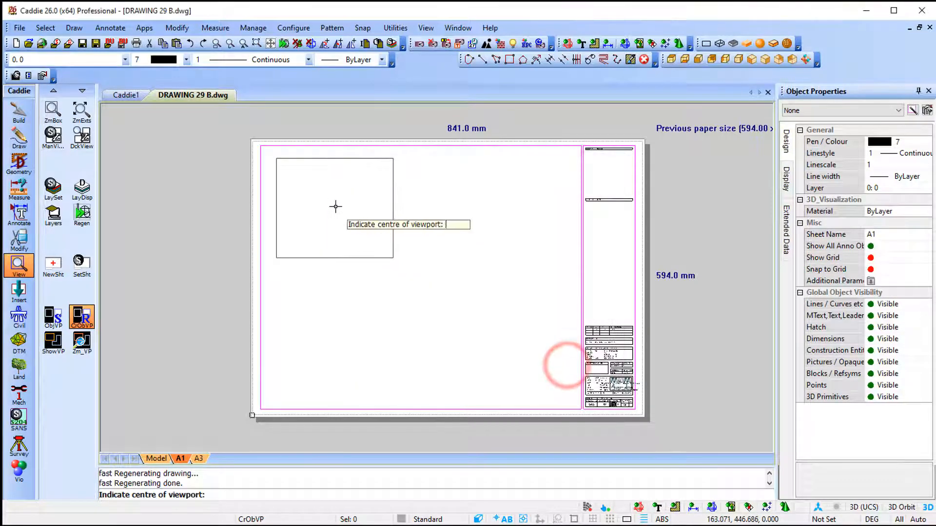
pyautogui.click(334, 206)
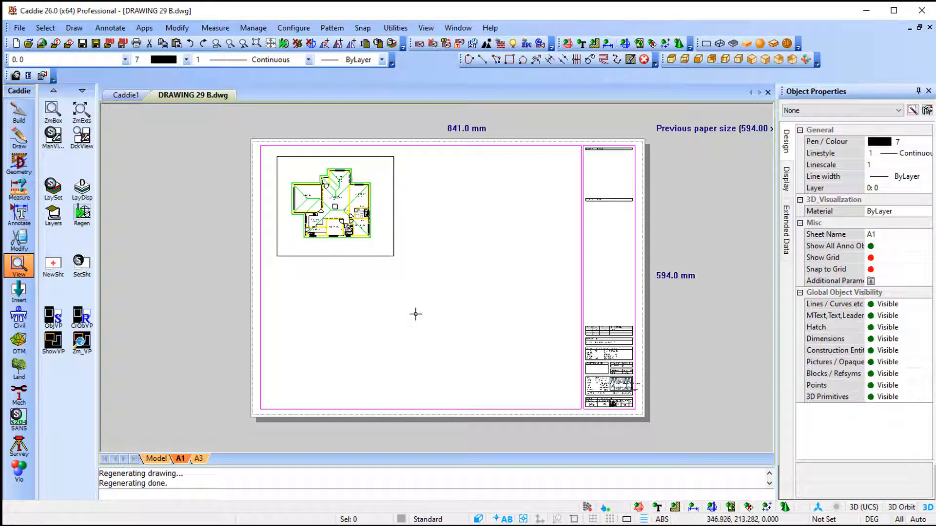
# Step: Resize the floor plan viewport on the sheet by bringing its lower and upper edges closer to the plan
pyautogui.scroll(2, 316, 171)
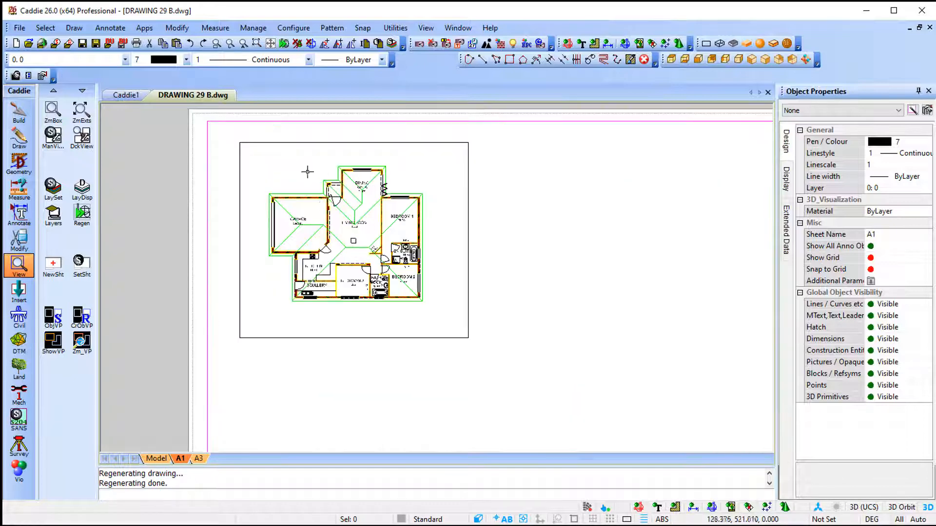
pyautogui.click(352, 338)
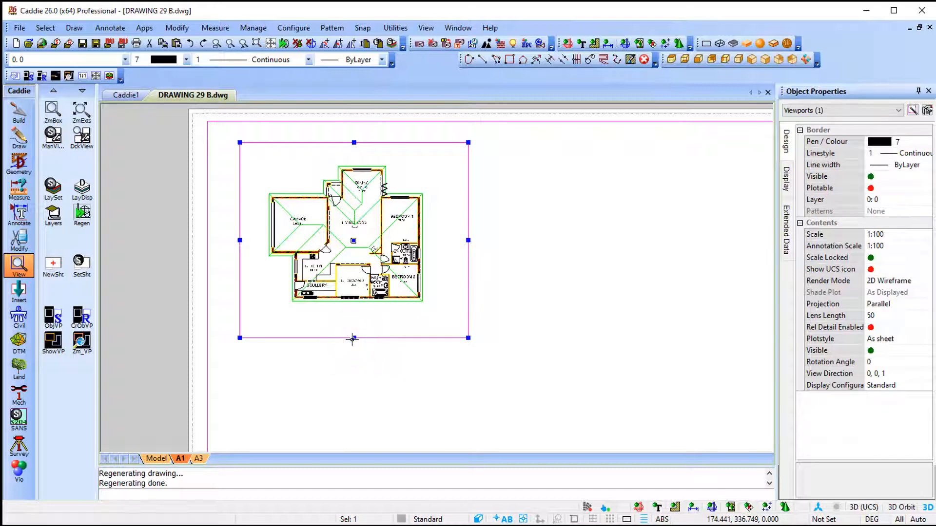
pyautogui.click(354, 343)
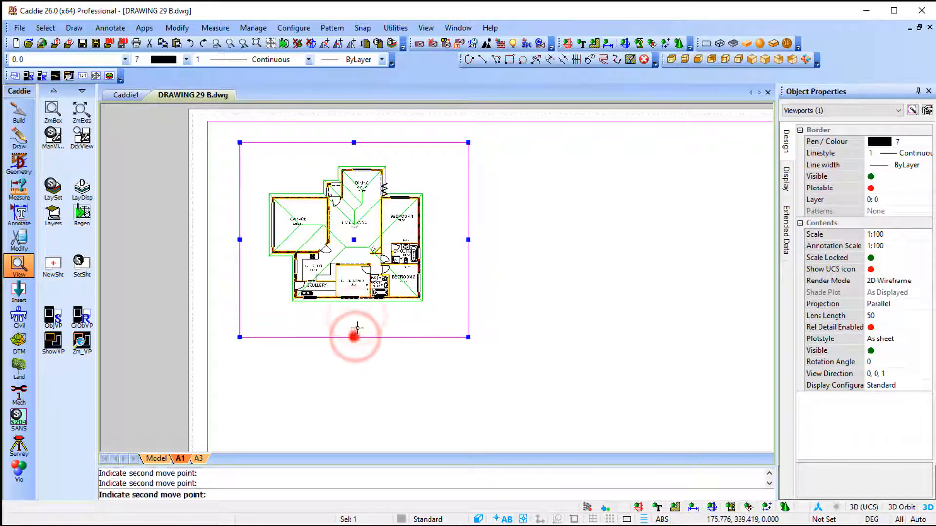
pyautogui.click(359, 313)
pyautogui.click(354, 142)
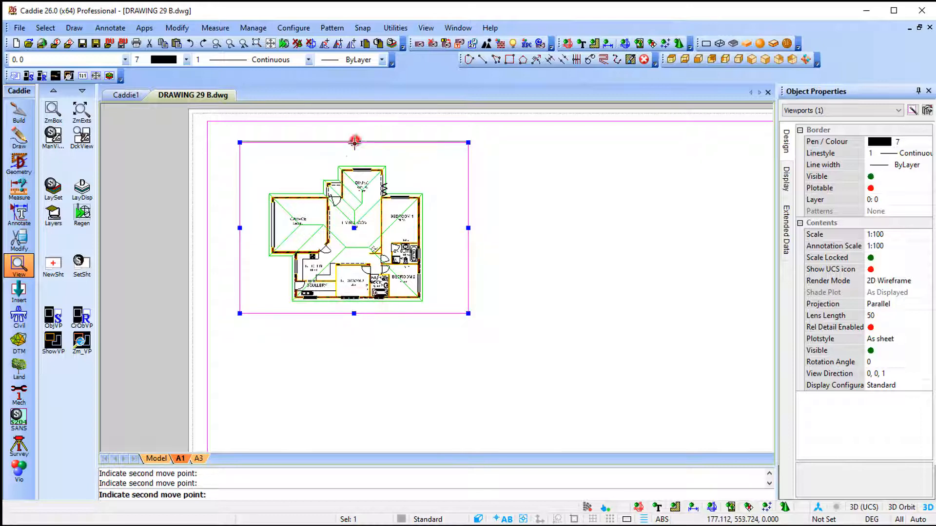
pyautogui.click(355, 162)
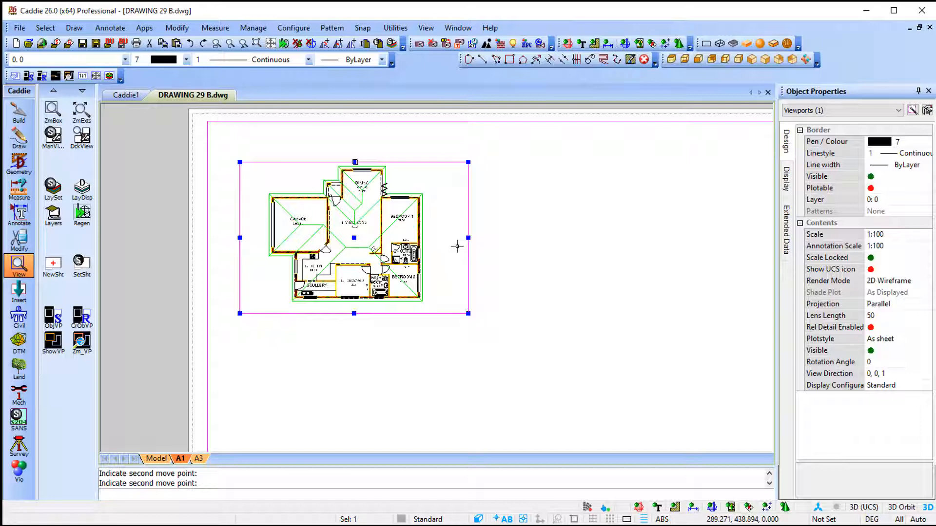
# Step: Select the whole floor plan in model space and add it to a sheet as a new viewport
pyautogui.scroll(-3, 355, 217)
pyautogui.moveTo(407, 268); pyautogui.dragTo(360, 235, button='middle')
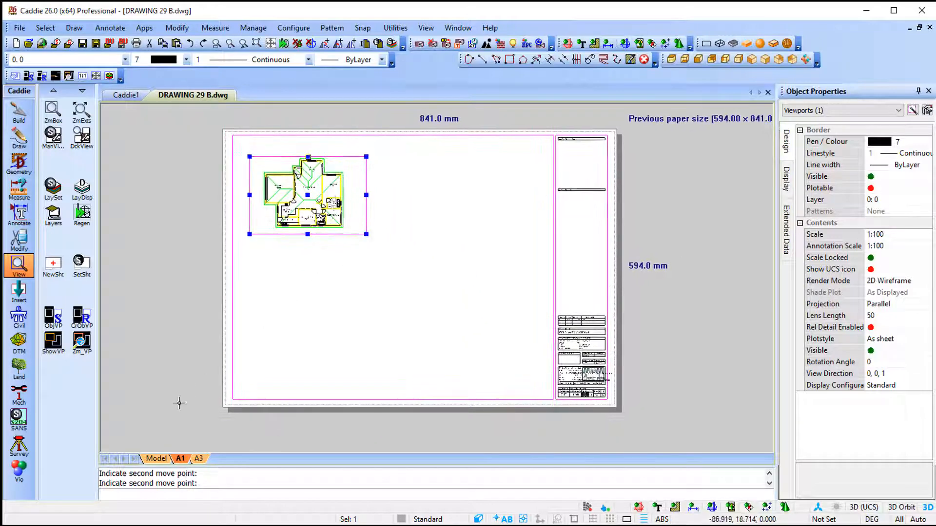
pyautogui.click(157, 458)
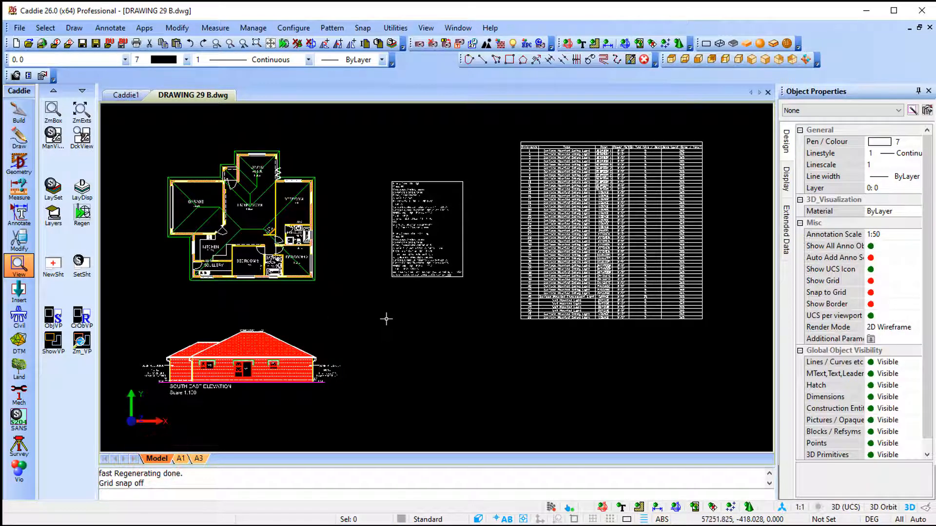
pyautogui.click(132, 123)
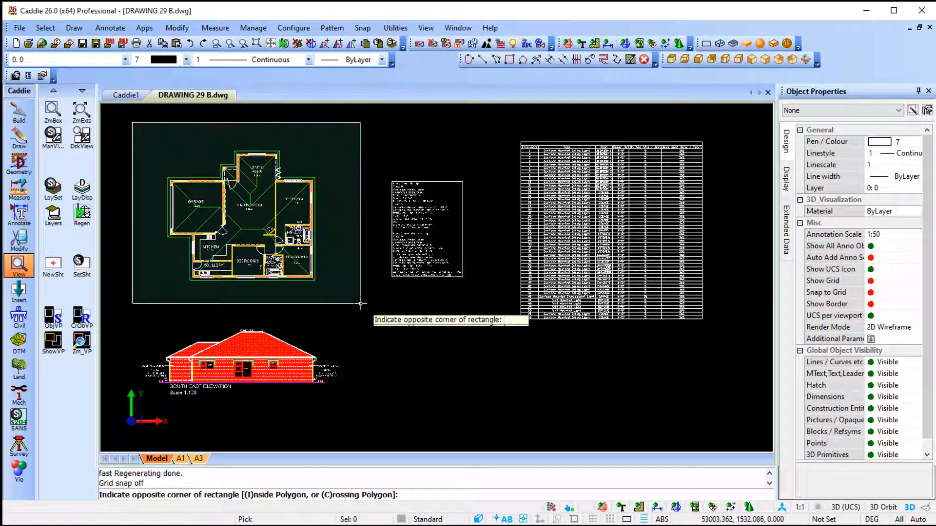
pyautogui.click(361, 304)
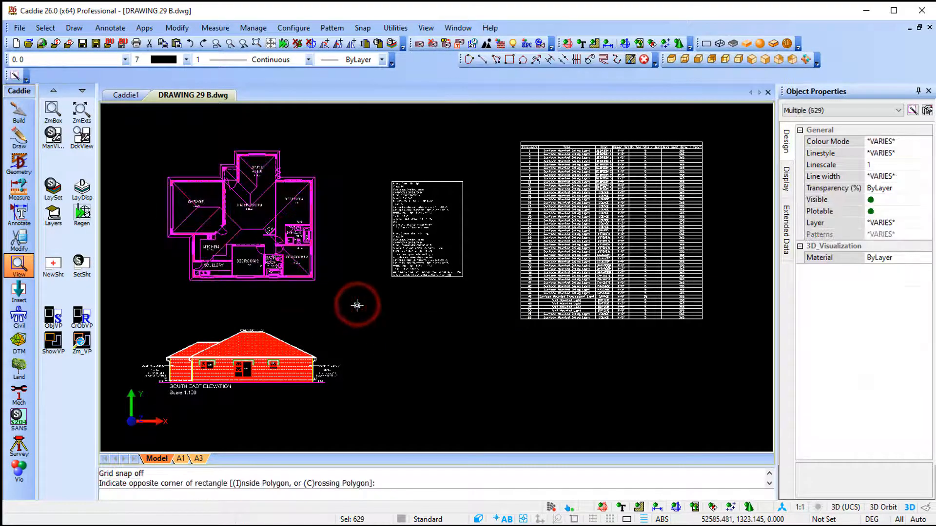
pyautogui.rightClick(280, 204)
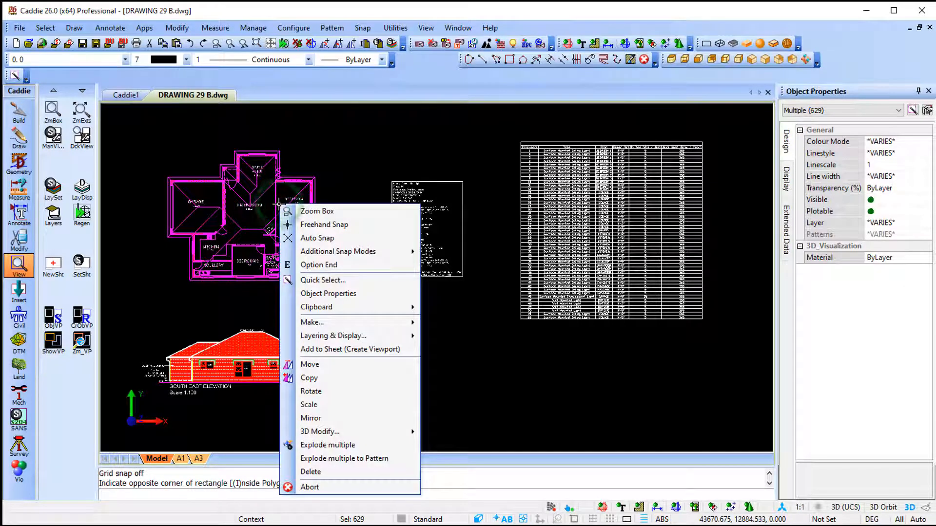
pyautogui.click(409, 350)
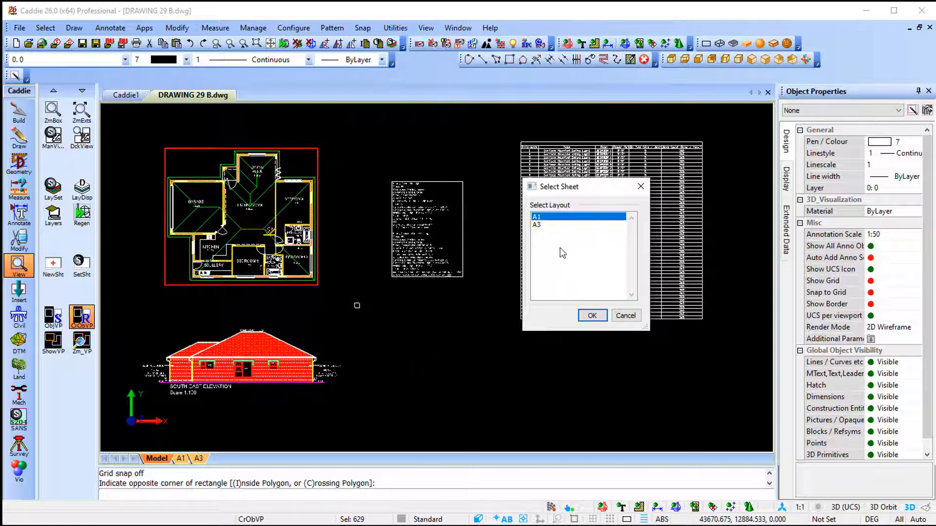
# Step: Place the second floor plan viewport on sheet A1 at scale 1:100, to the right of the first one
pyautogui.click(591, 318)
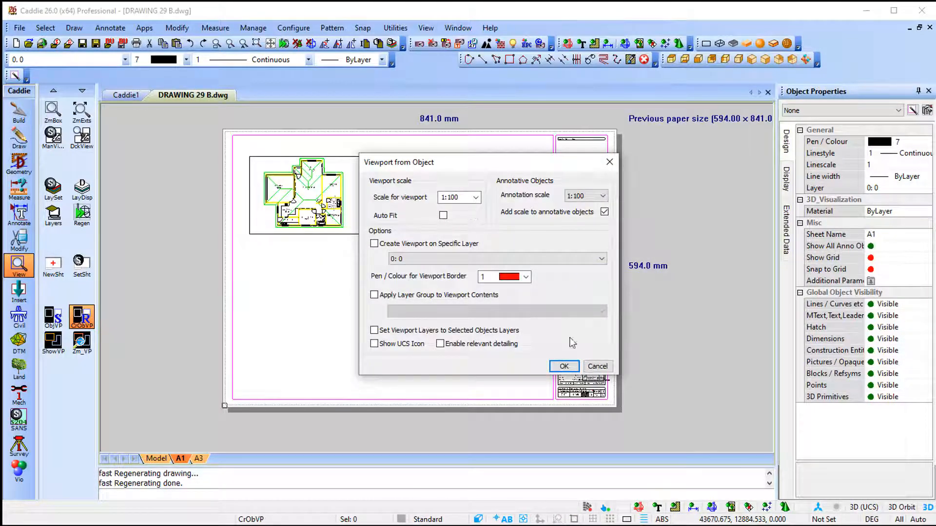
pyautogui.click(563, 367)
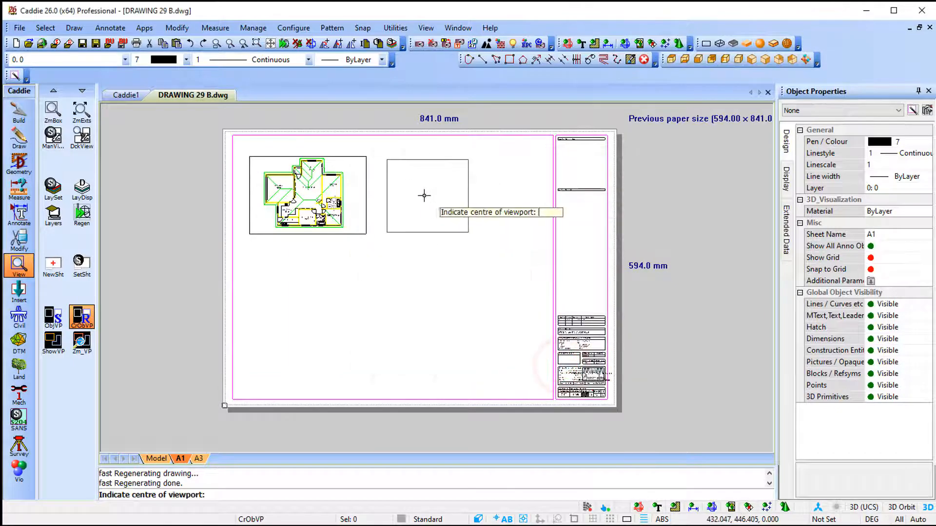
pyautogui.click(423, 195)
# Step: Compare the two floor plan viewports and inspect how closely the second one's border fits the plan
pyautogui.scroll(2, 361, 164)
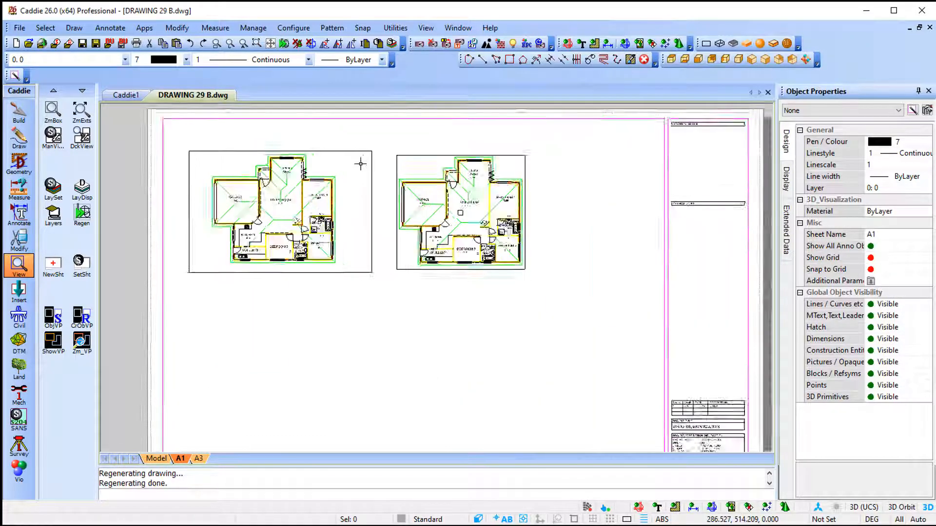
pyautogui.scroll(2, 360, 164)
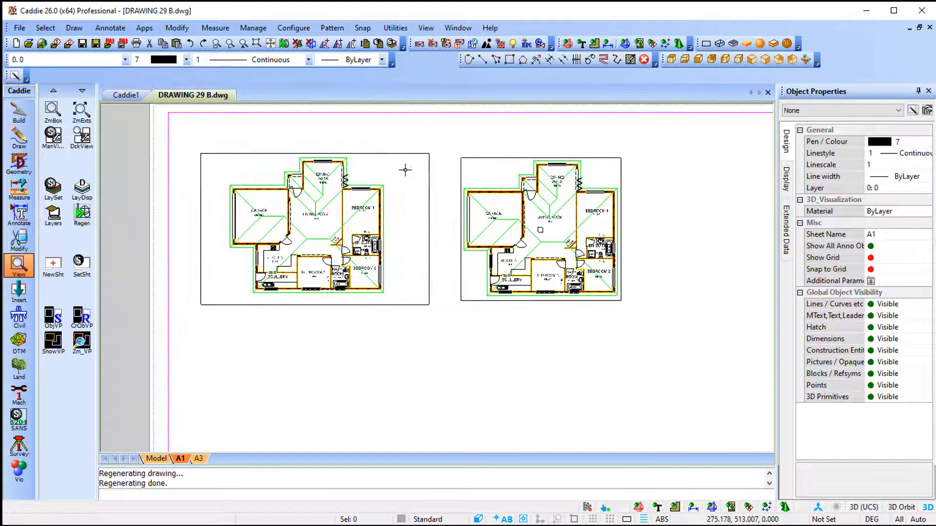
pyautogui.click(514, 253)
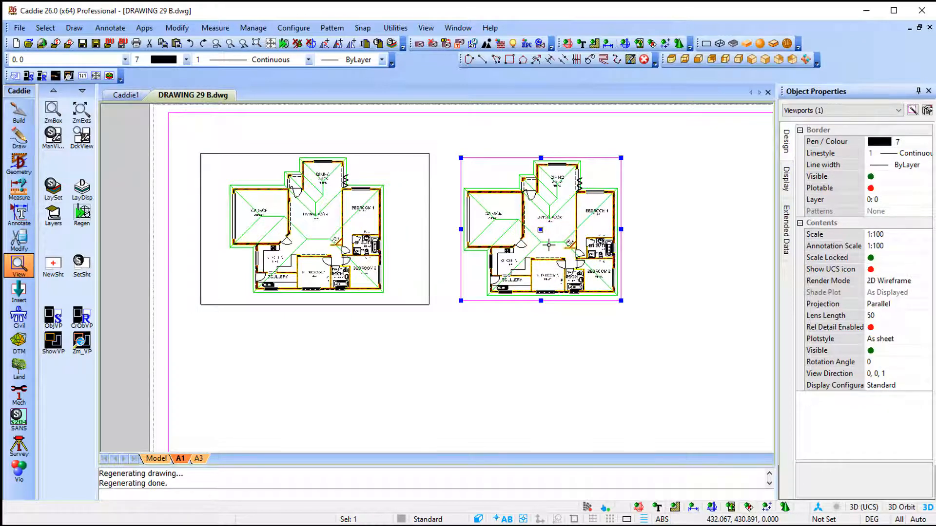
pyautogui.scroll(3, 550, 242)
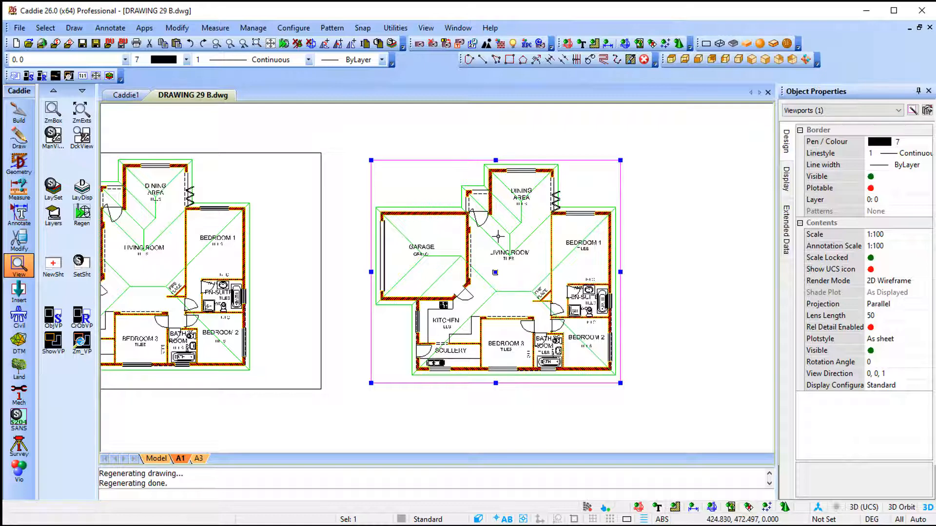
pyautogui.scroll(-3, 503, 231)
pyautogui.scroll(-2, 487, 254)
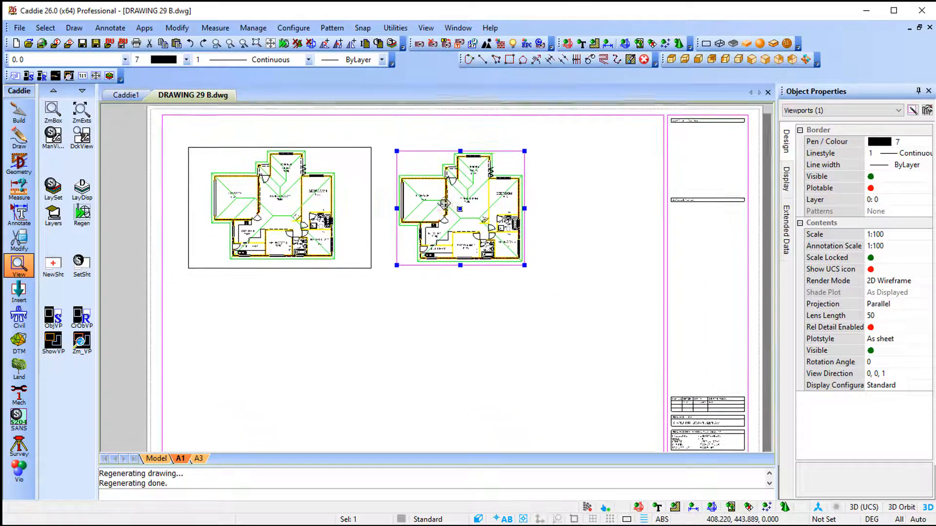
pyautogui.press('Escape')
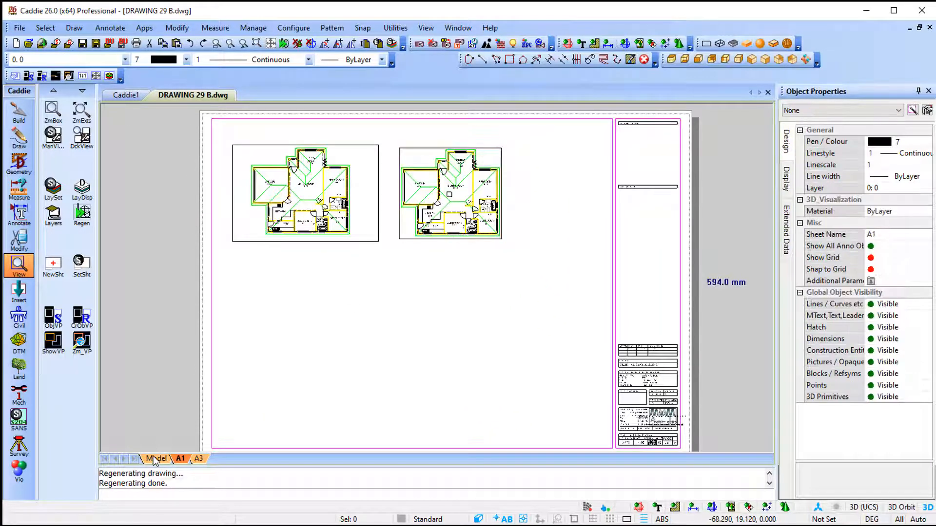
# Step: Select the south east elevation in model space and add it to a sheet as a new viewport
pyautogui.click(155, 459)
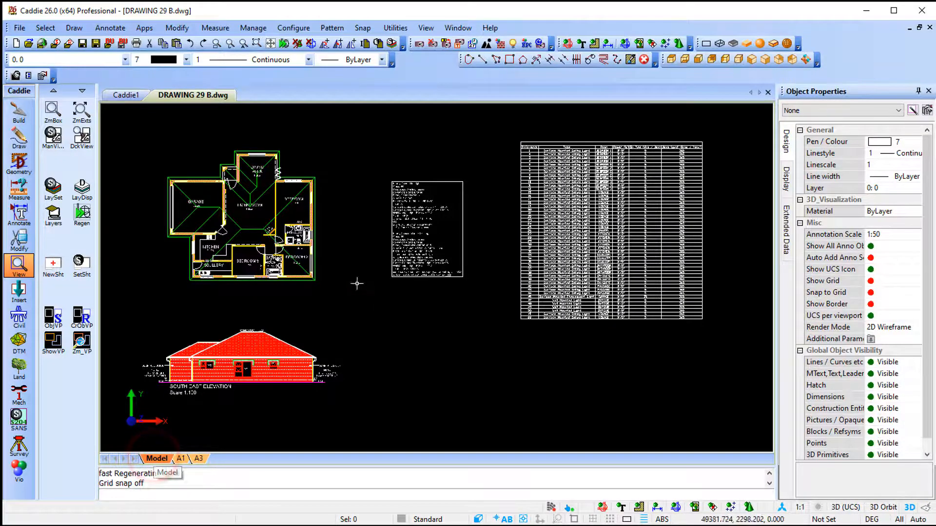
pyautogui.click(239, 364)
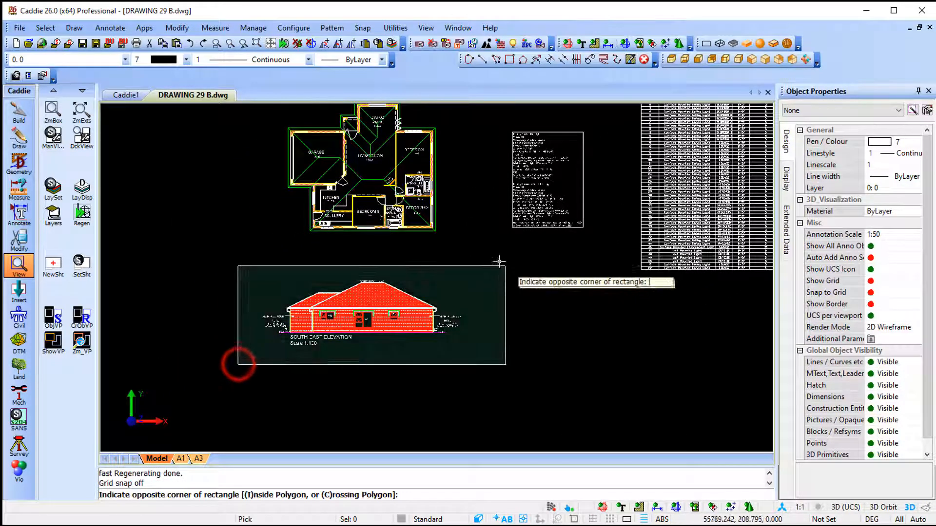
pyautogui.click(482, 254)
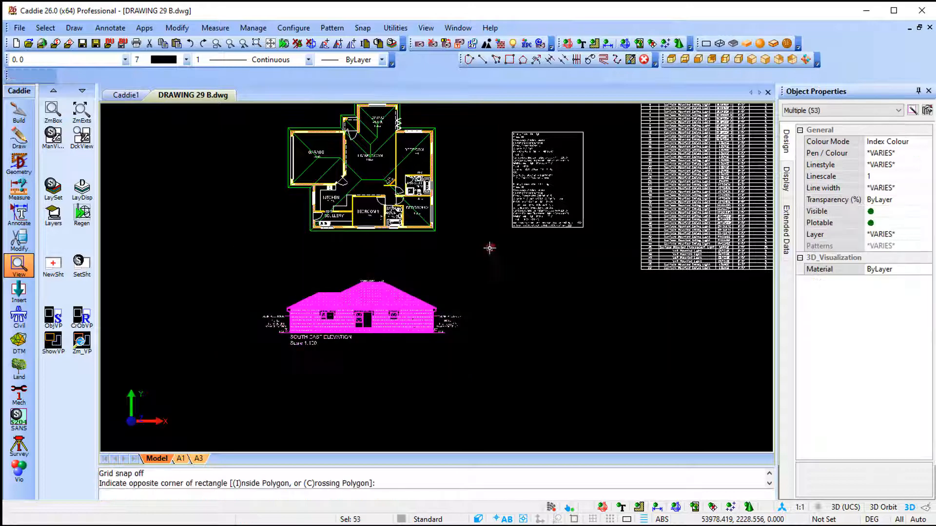
pyautogui.scroll(3, 331, 339)
pyautogui.scroll(1, 357, 378)
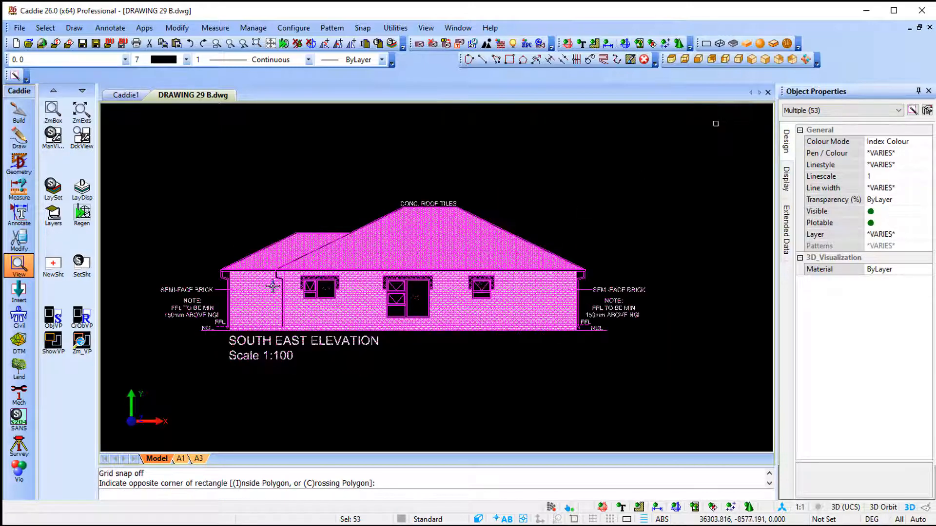
pyautogui.rightClick(283, 205)
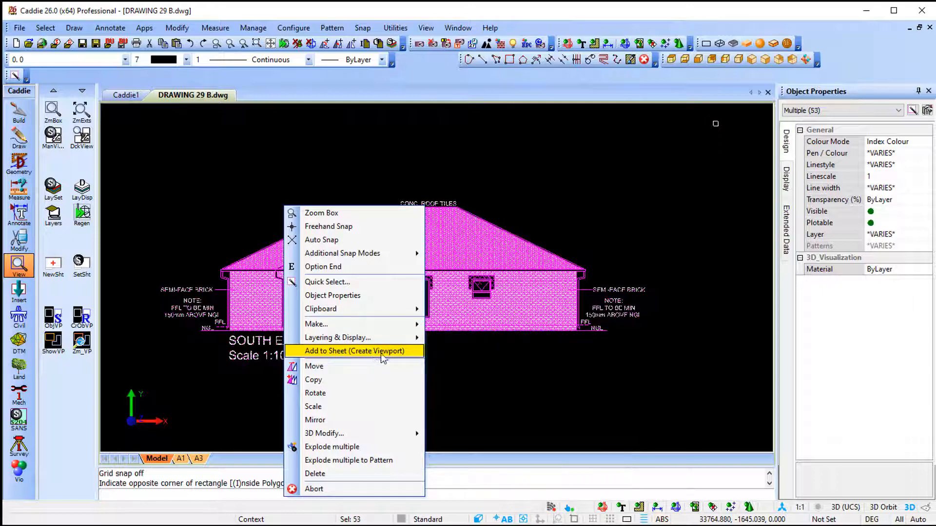
pyautogui.click(410, 351)
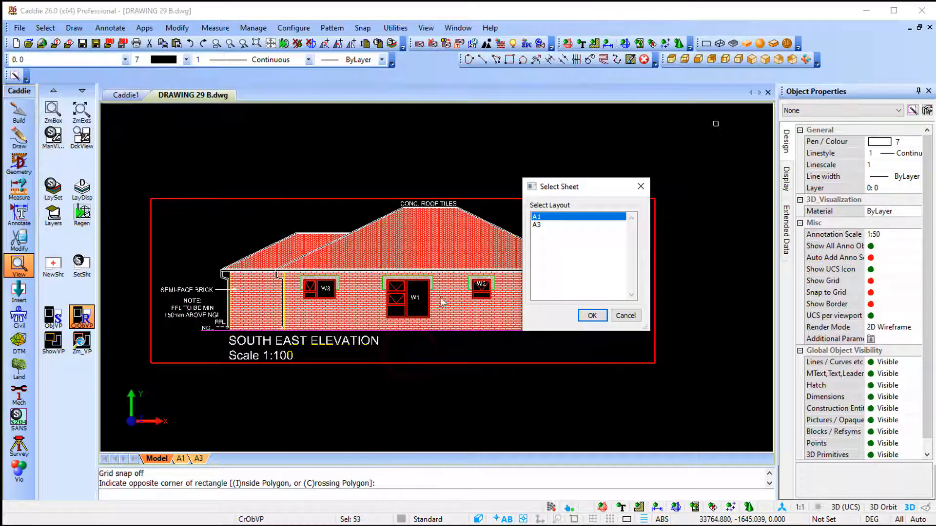
# Step: Place the south east elevation viewport on sheet A1 at scale 1:100, below the two floor plan viewports
pyautogui.moveTo(585, 185)
pyautogui.mouseDown()
pyautogui.moveTo(696, 273)
pyautogui.moveTo(724, 282)
pyautogui.moveTo(697, 278)
pyautogui.moveTo(525, 178)
pyautogui.mouseUp()
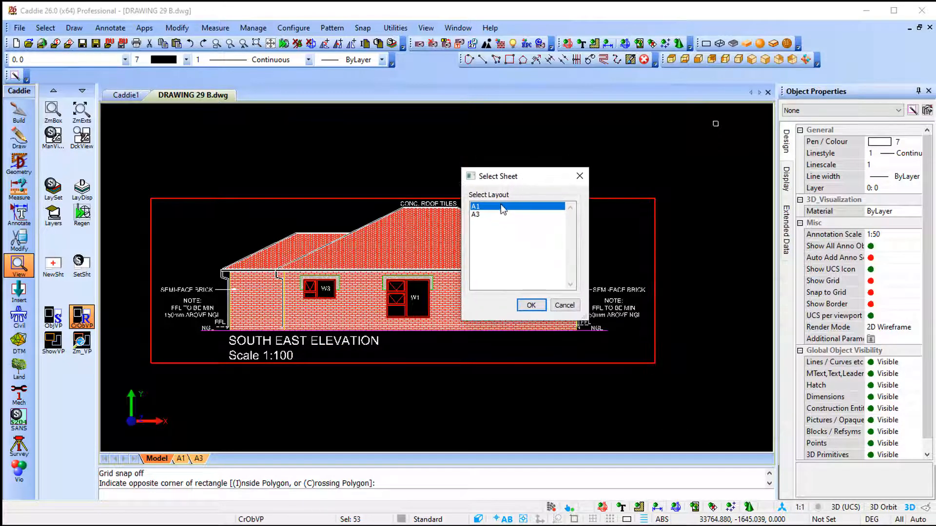
pyautogui.click(531, 305)
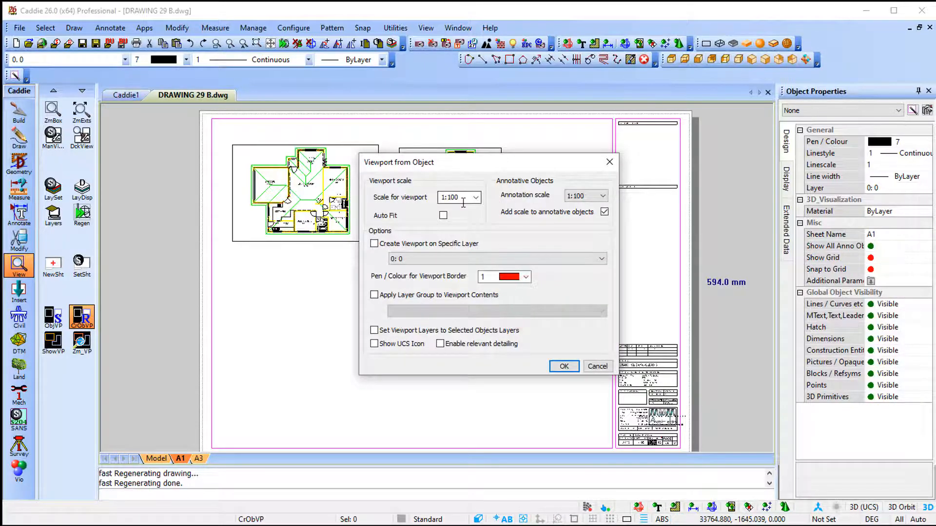
pyautogui.click(562, 367)
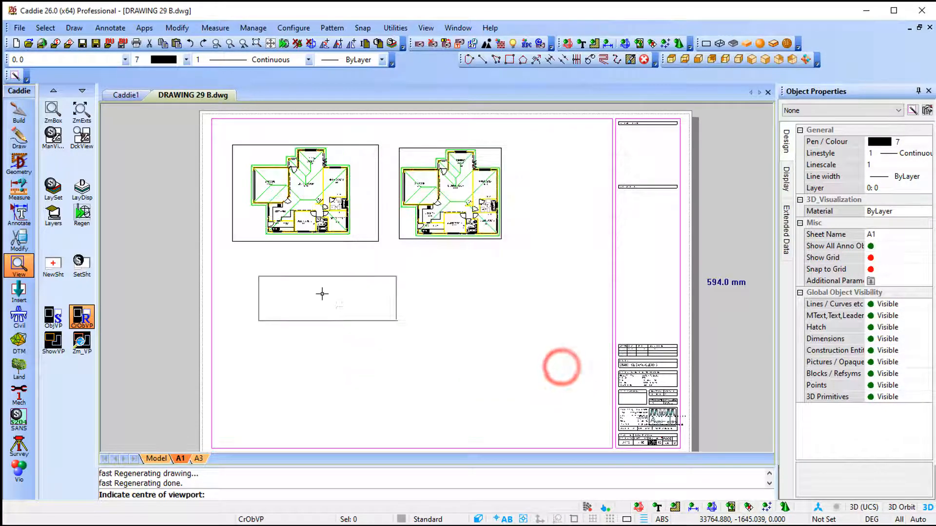
pyautogui.click(369, 275)
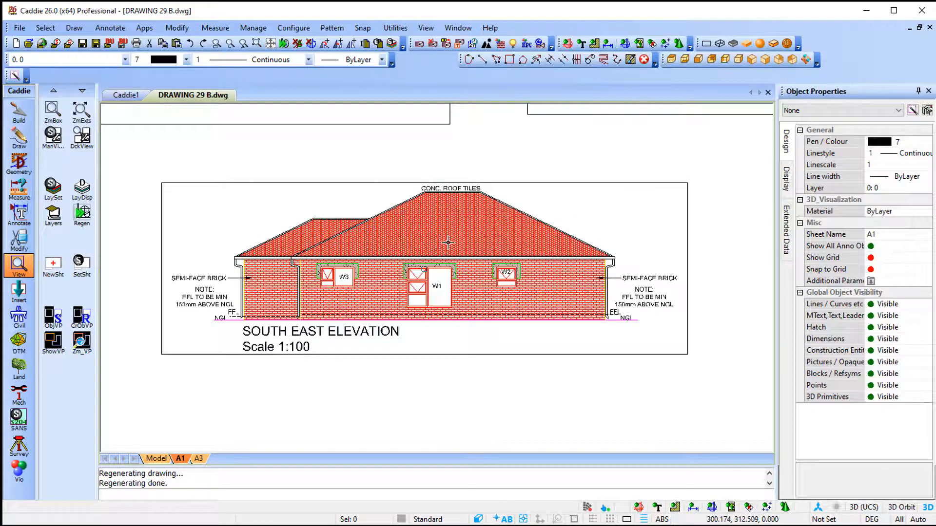
# Step: Select the whole floor plan in model space again and add it to a sheet as another viewport
pyautogui.click(157, 458)
pyautogui.scroll(-5, 361, 312)
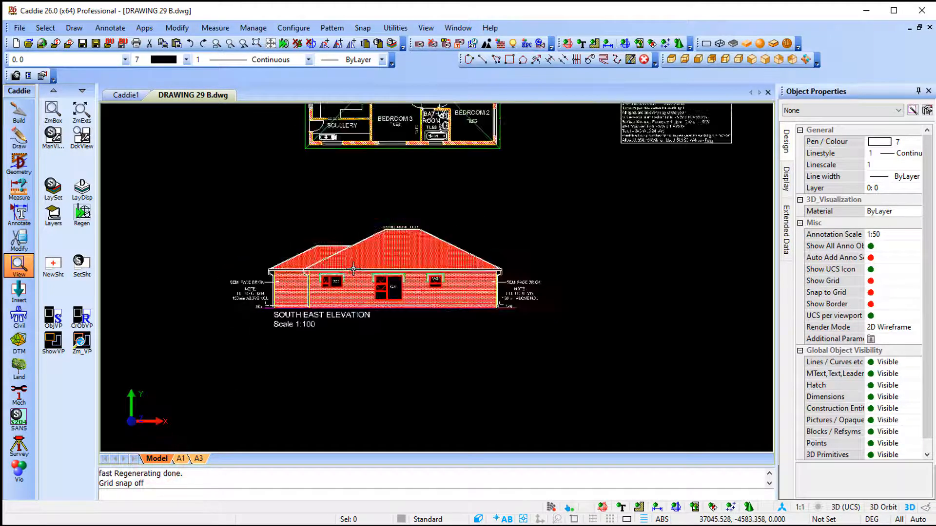
pyautogui.moveTo(363, 313); pyautogui.dragTo(358, 328, button='middle')
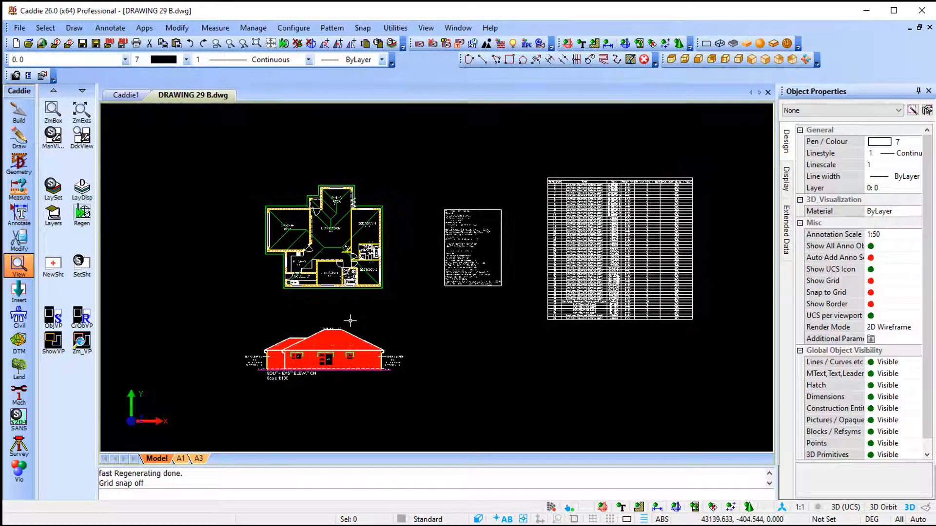
pyautogui.click(238, 165)
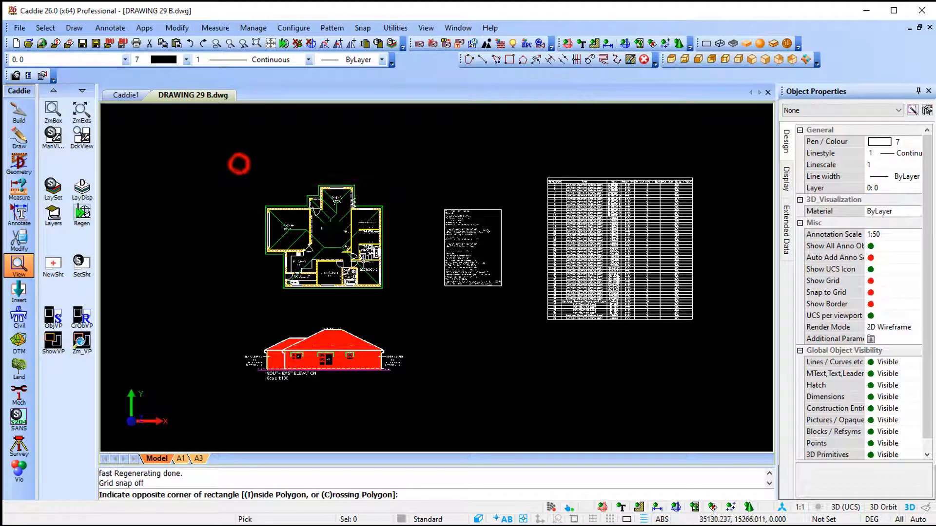
pyautogui.click(427, 320)
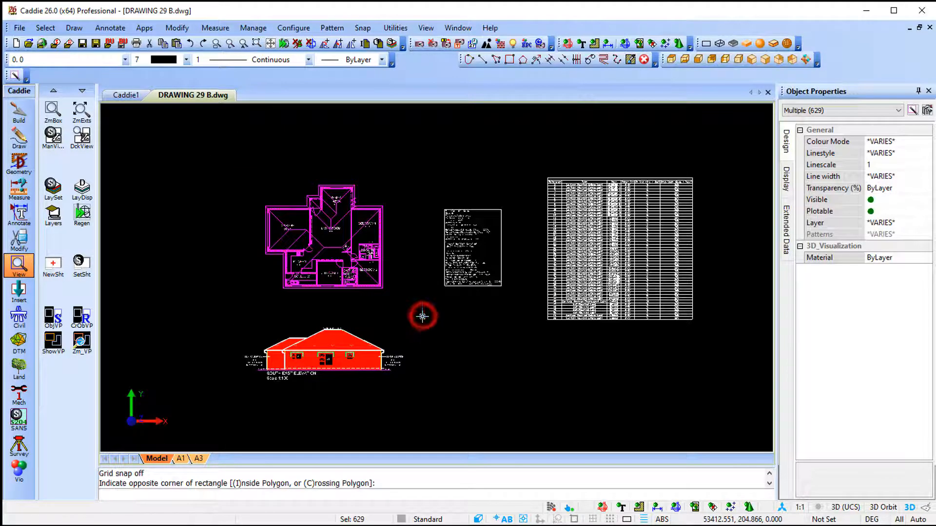
pyautogui.rightClick(326, 226)
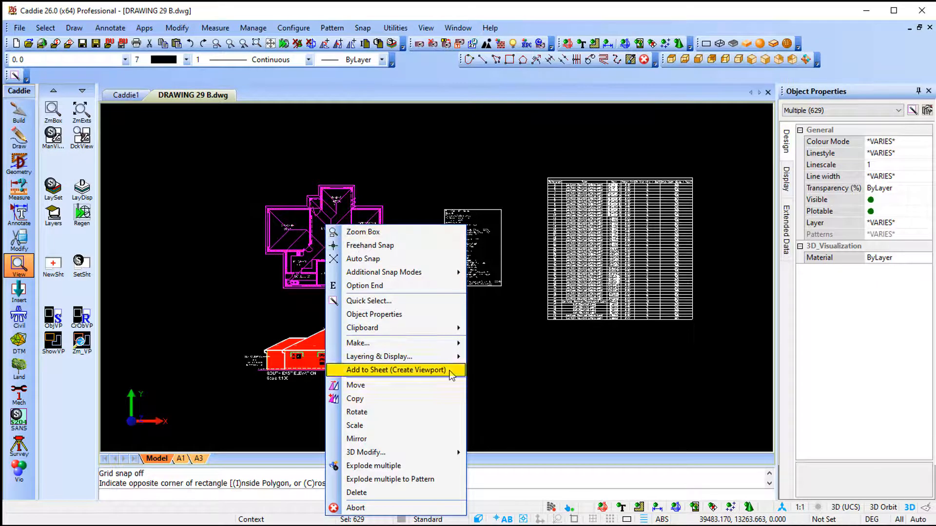
pyautogui.click(450, 371)
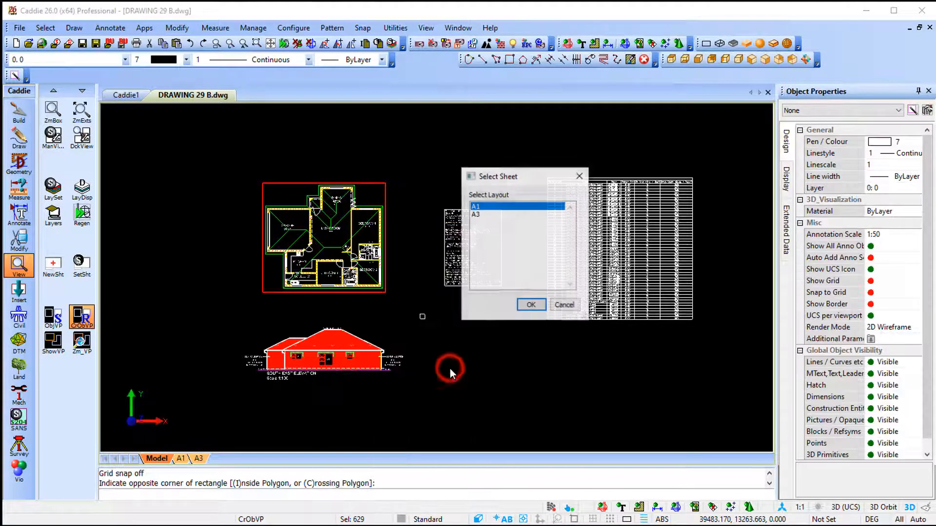
# Step: Place the third floor plan viewport on sheet A1 at 1:100, right of the elevation, with its viewport layers set to the selected objects' layers
pyautogui.click(531, 306)
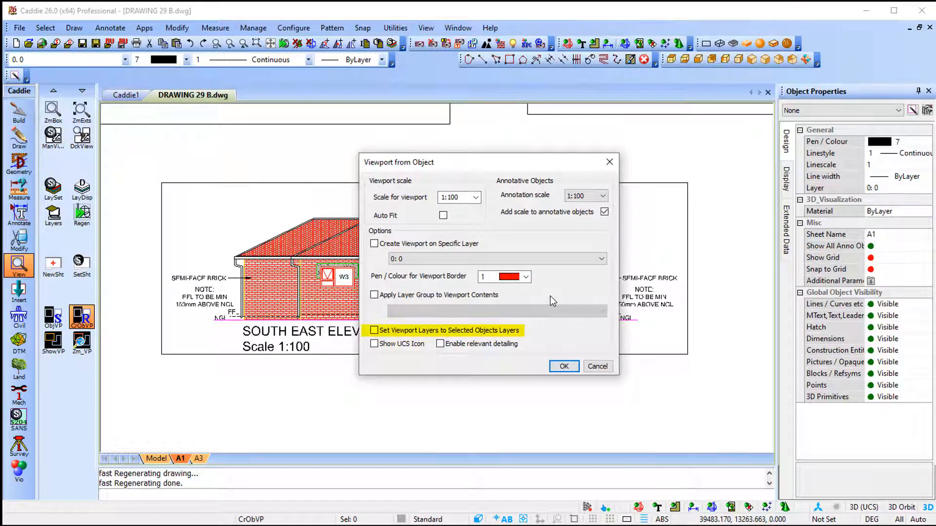
pyautogui.click(373, 331)
pyautogui.click(564, 367)
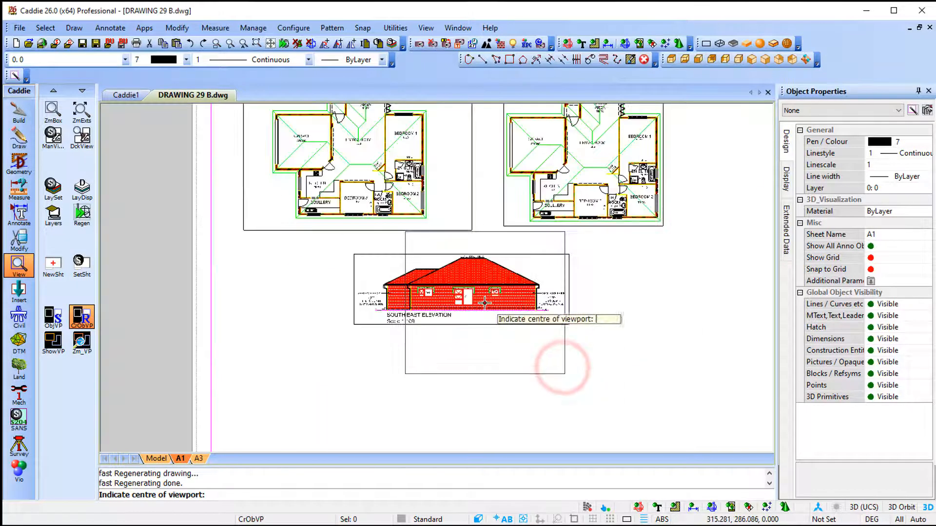
pyautogui.moveTo(531, 341); pyautogui.dragTo(289, 379, button='middle')
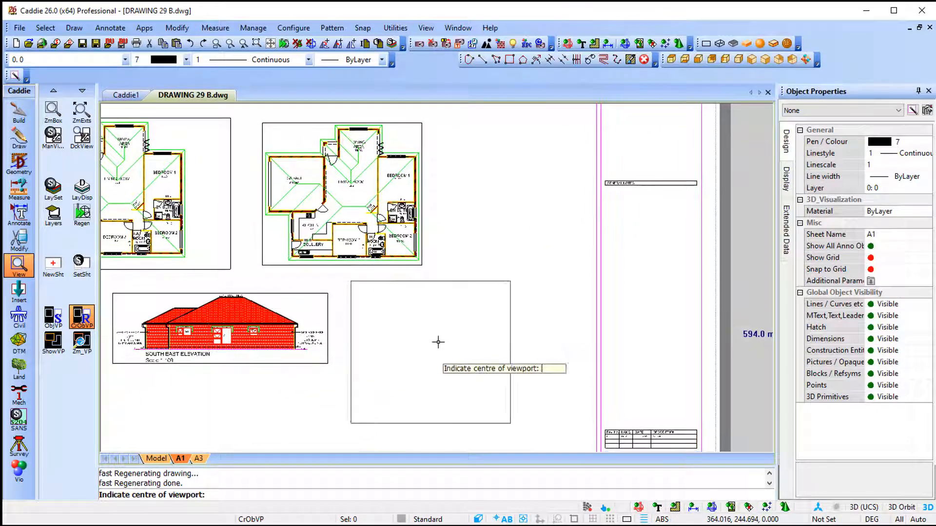
pyautogui.click(458, 357)
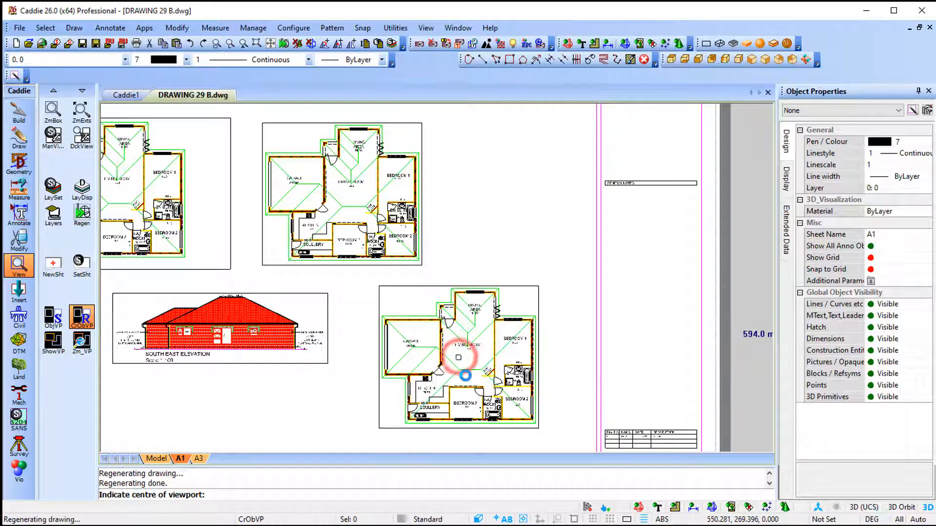
# Step: Inspect which layers are enabled in the third floor plan viewport, leaving the layer settings unchanged
pyautogui.click(412, 315)
pyautogui.rightClick(412, 314)
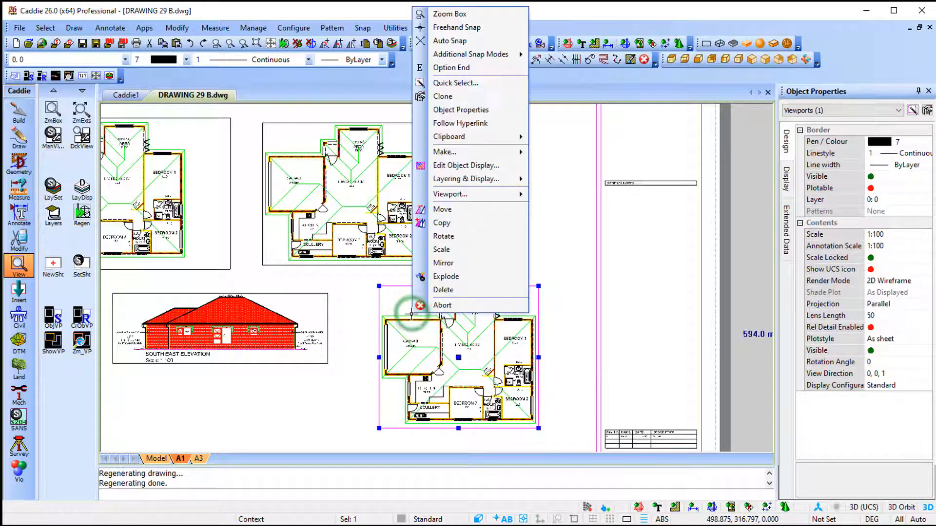
pyautogui.moveTo(499, 196)
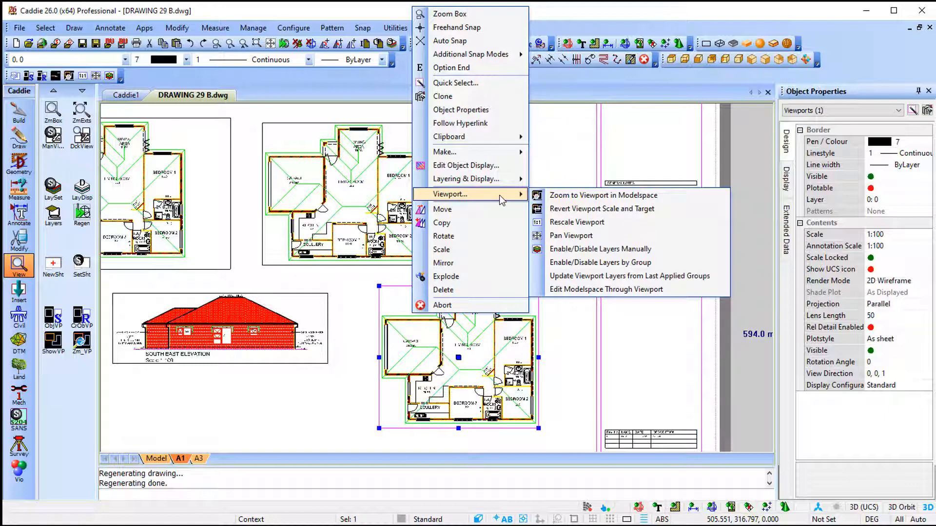
pyautogui.click(651, 250)
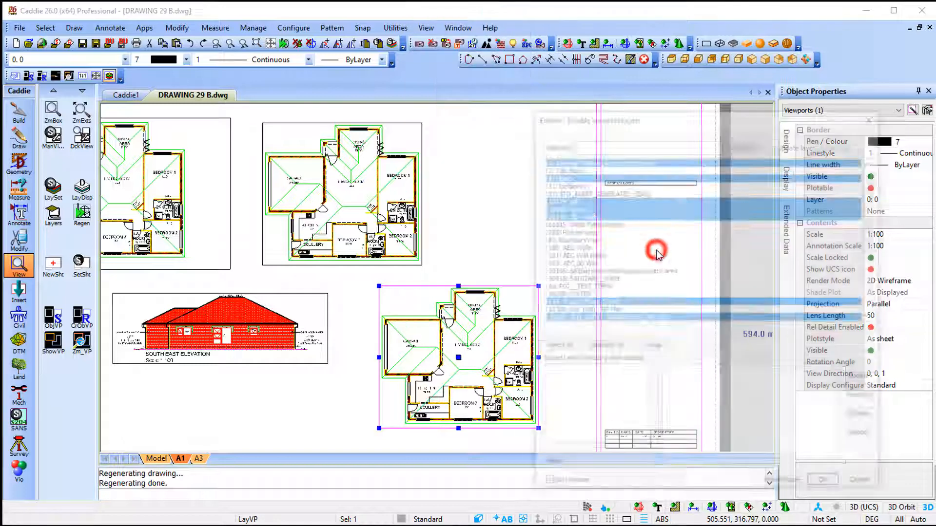
pyautogui.moveTo(873, 217)
pyautogui.mouseDown()
pyautogui.moveTo(873, 194)
pyautogui.moveTo(878, 282)
pyautogui.moveTo(877, 216)
pyautogui.mouseUp()
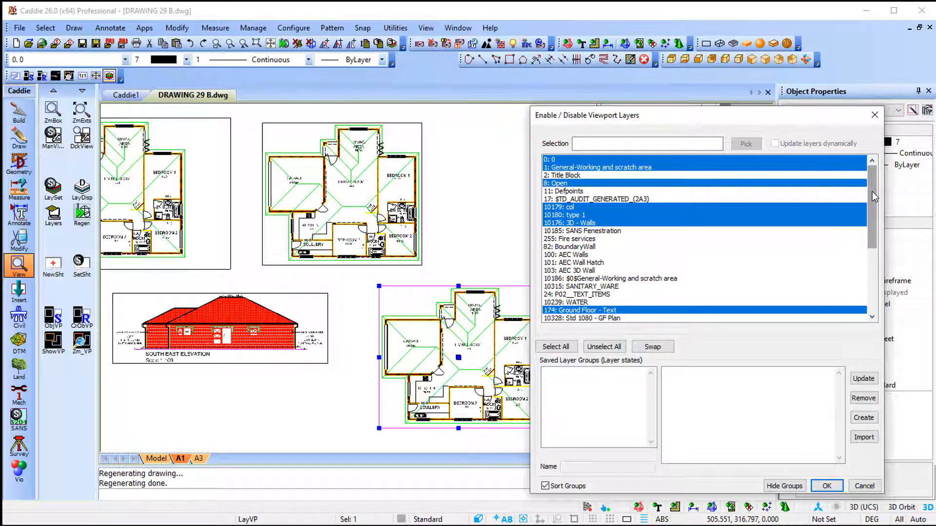
pyautogui.click(874, 116)
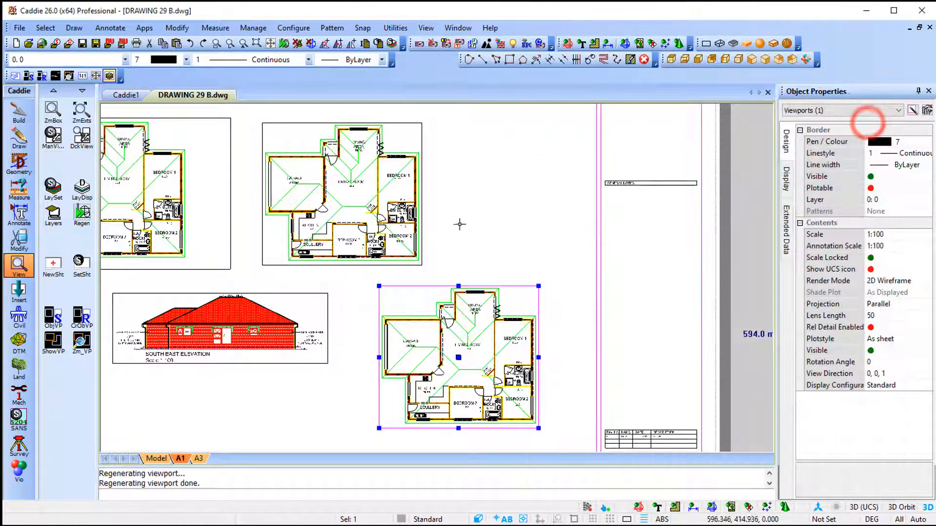
# Step: Review the enabled layers of the second floor plan viewport for comparison, without changing them
pyautogui.click(380, 200)
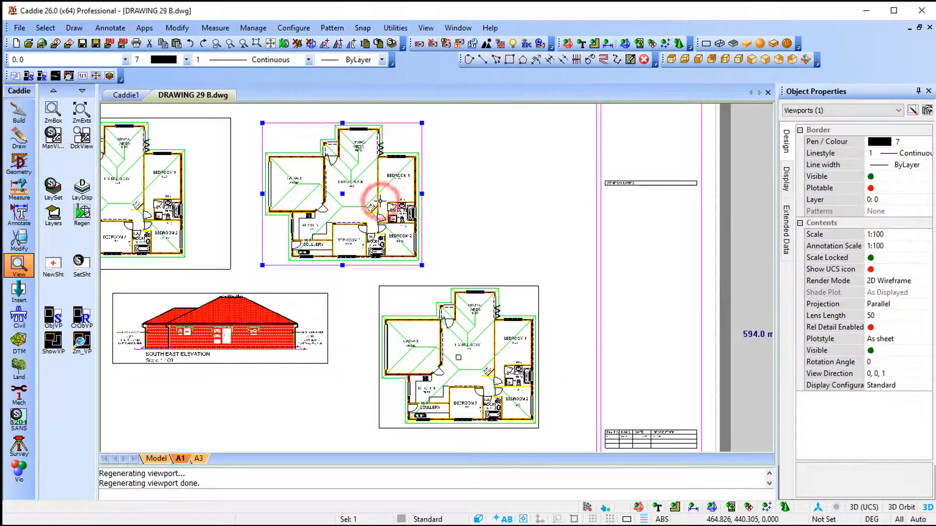
pyautogui.rightClick(380, 201)
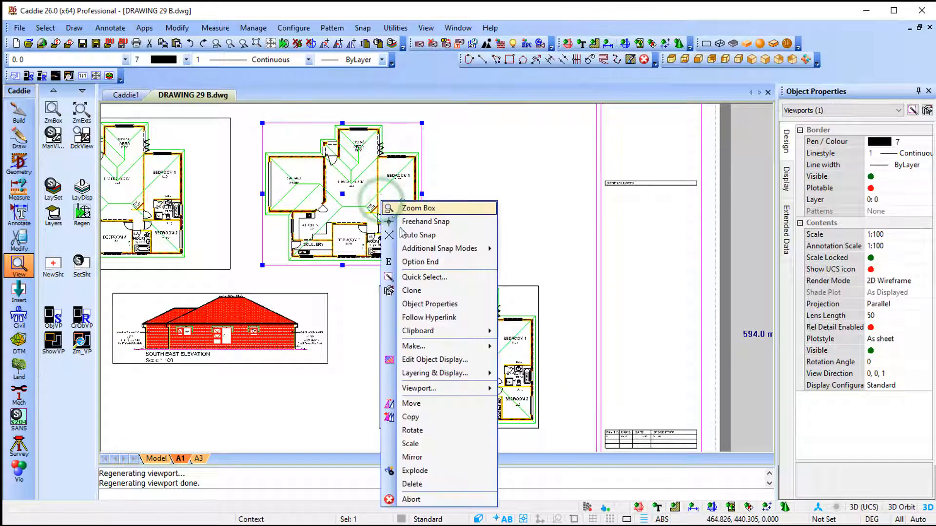
pyautogui.moveTo(467, 395)
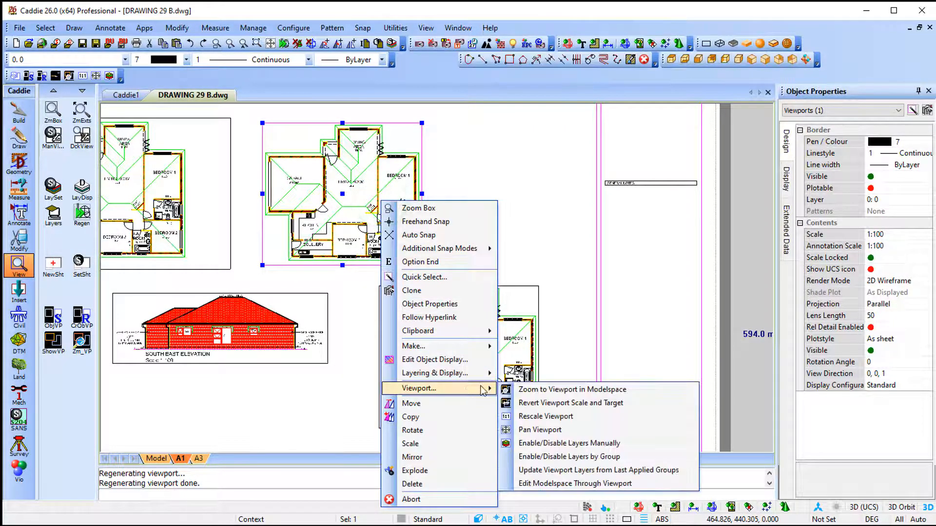
pyautogui.click(597, 443)
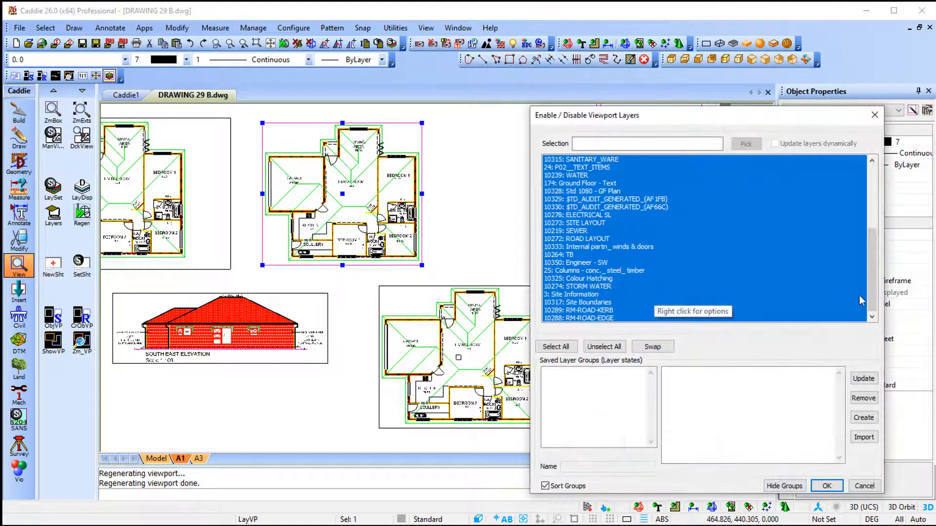
pyautogui.moveTo(871, 286); pyautogui.dragTo(876, 206)
pyautogui.scroll(-5, 876, 202)
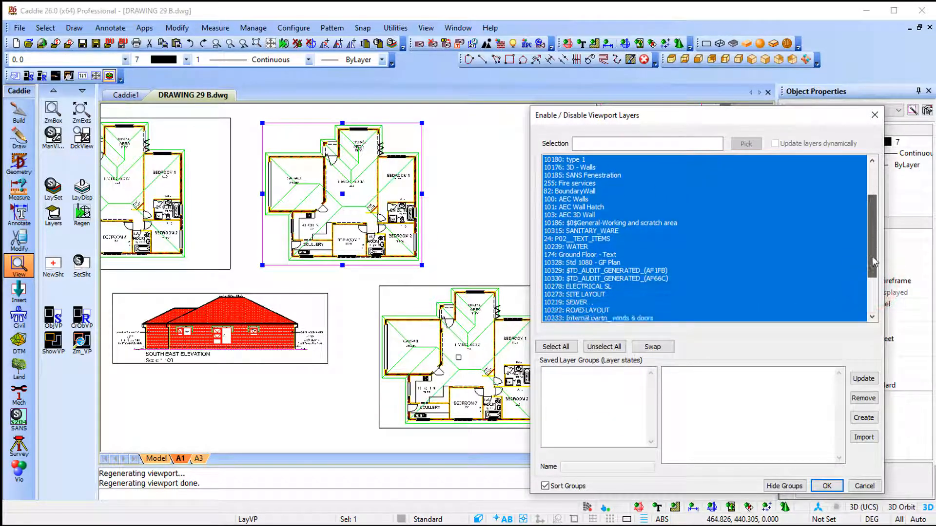
pyautogui.scroll(5, 872, 195)
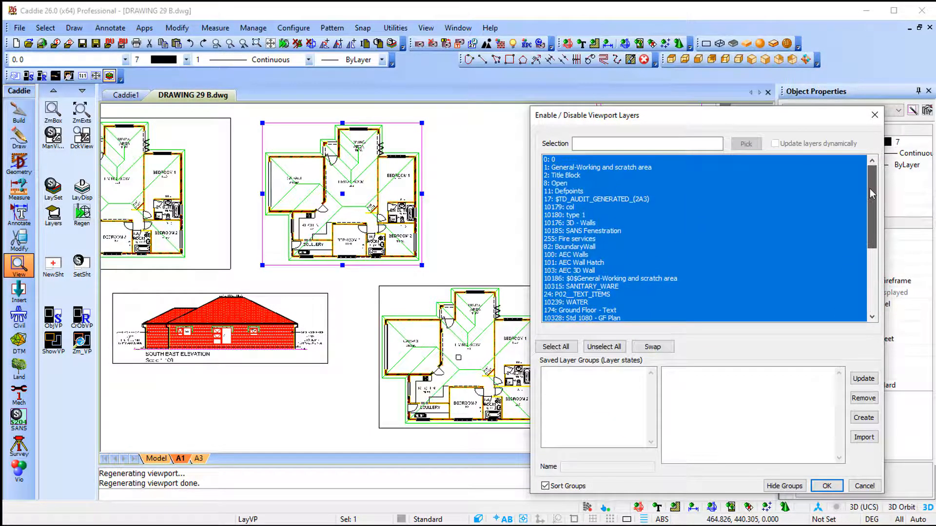
pyautogui.press('Escape')
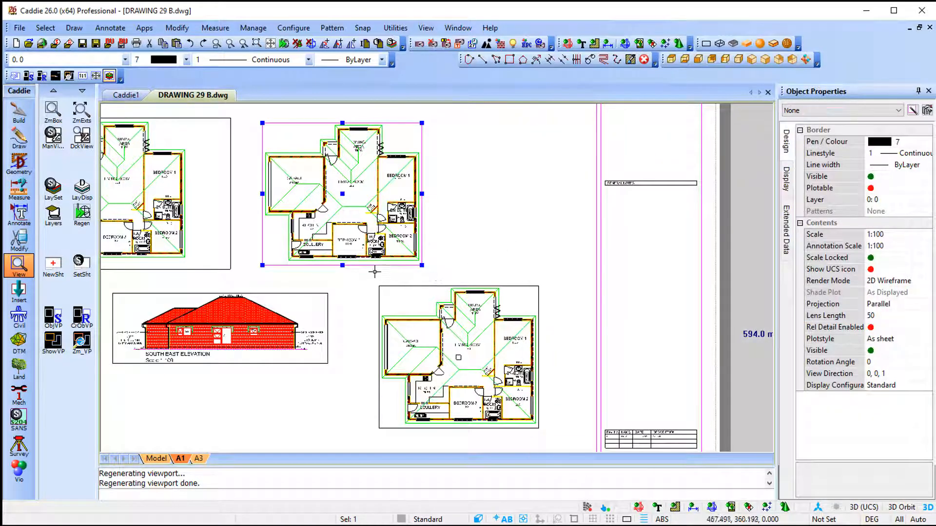
pyautogui.press('Escape')
# Step: Select the large table in model space and add it to a sheet as a new viewport
pyautogui.scroll(-2, 328, 268)
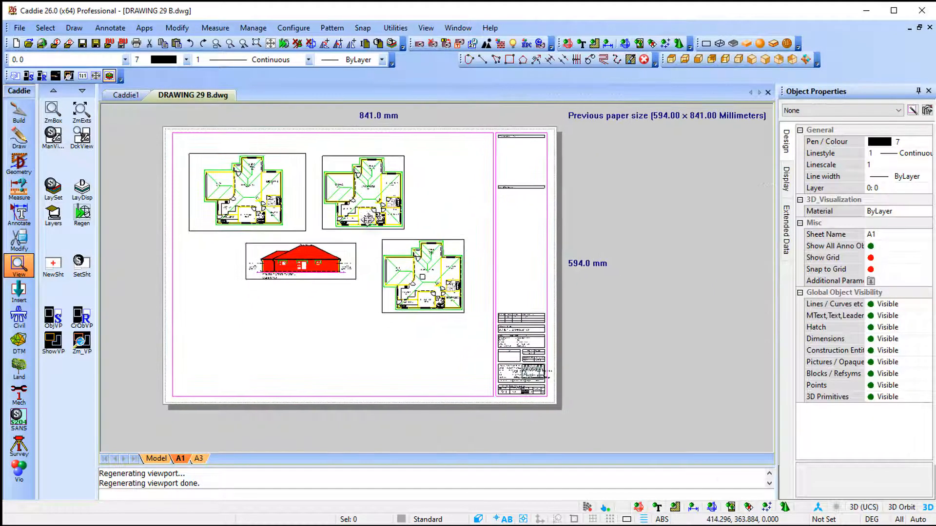
pyautogui.click(155, 459)
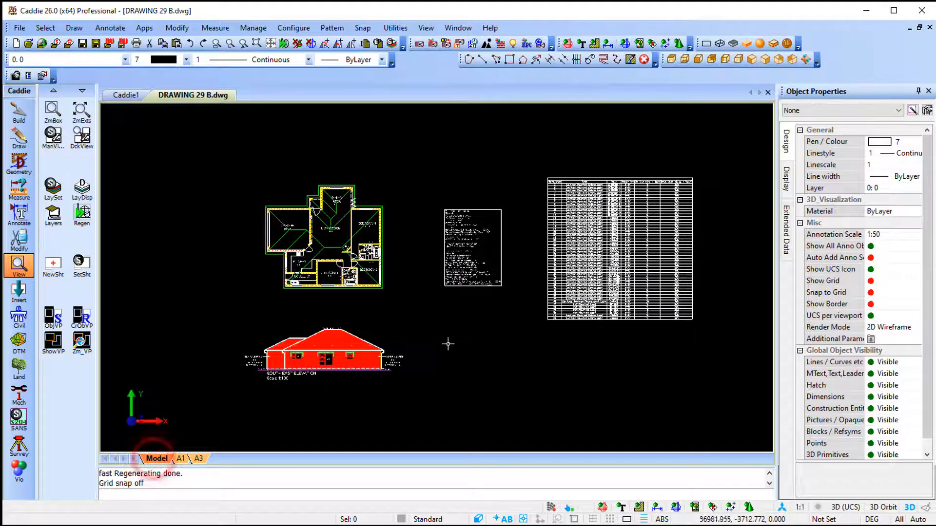
pyautogui.moveTo(436, 345); pyautogui.dragTo(296, 357, button='middle')
pyautogui.click(385, 168)
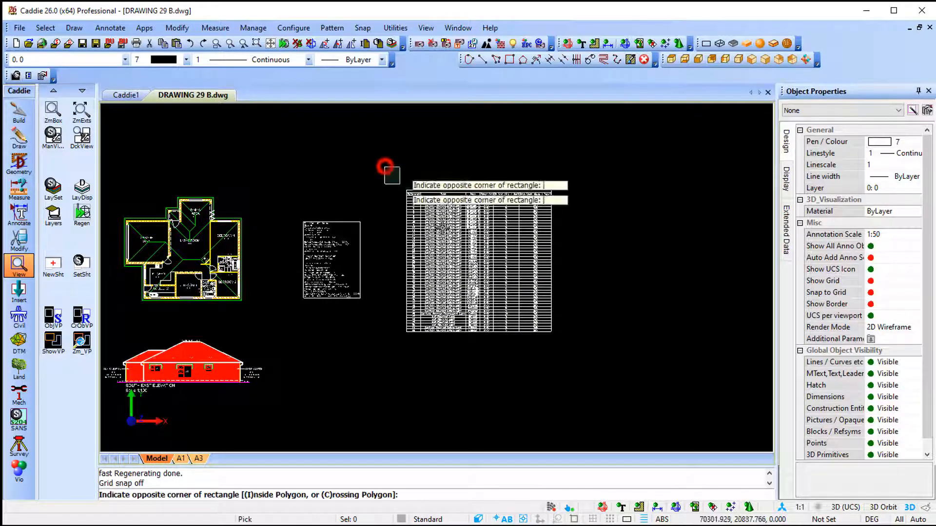
pyautogui.click(594, 376)
pyautogui.rightClick(496, 251)
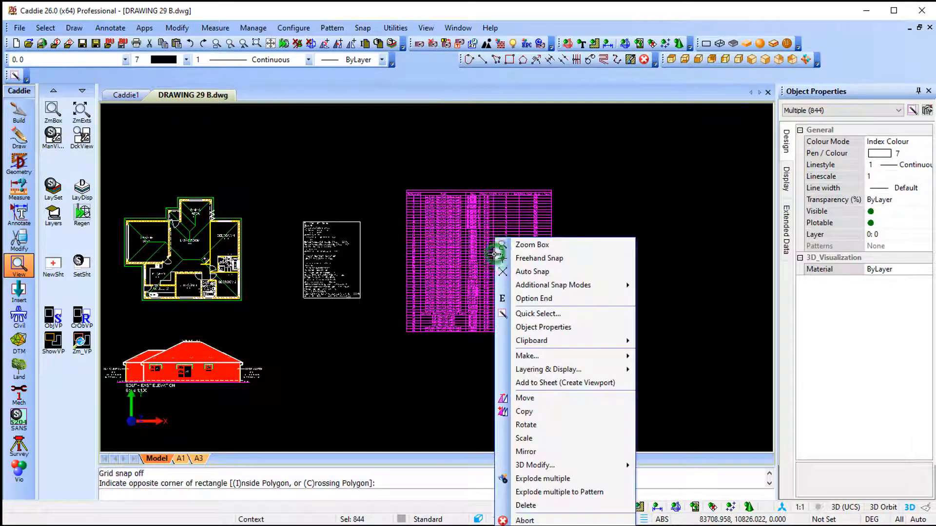
pyautogui.click(620, 385)
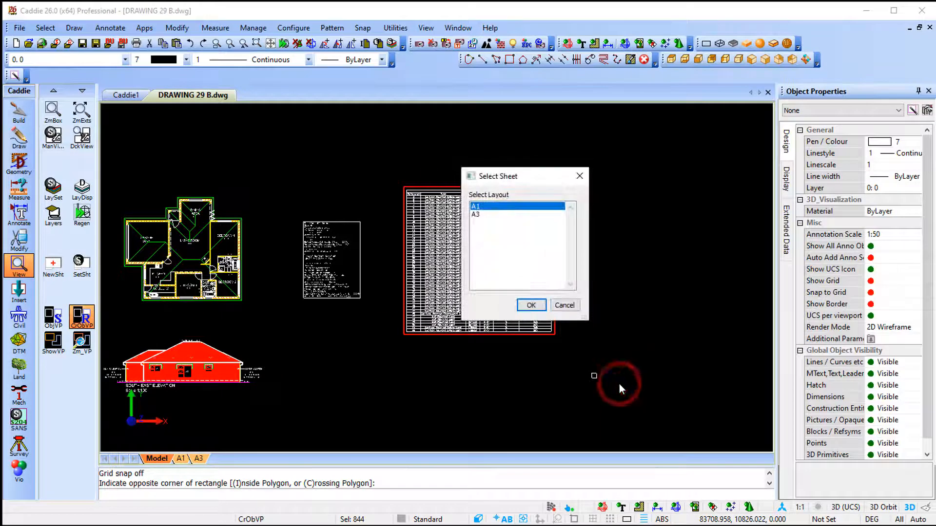
# Step: Place the table viewport on sheet A1 at 1:100, below the elevation, with its viewport layers set to the selected objects' layers
pyautogui.click(531, 305)
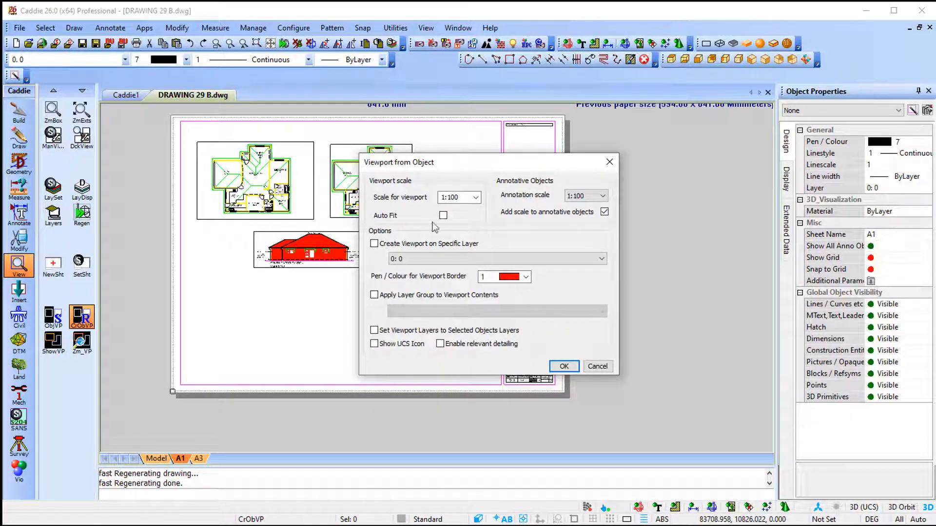
pyautogui.click(374, 331)
pyautogui.click(564, 367)
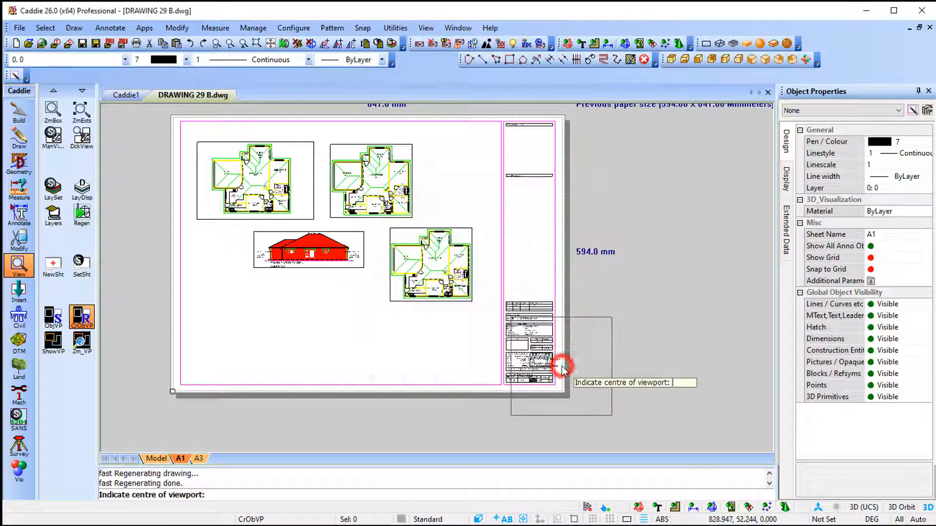
pyautogui.click(254, 324)
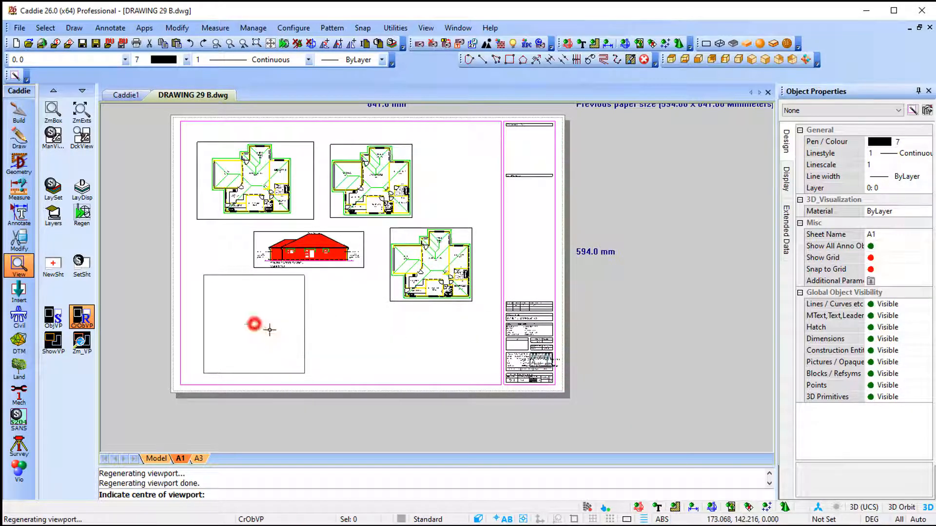